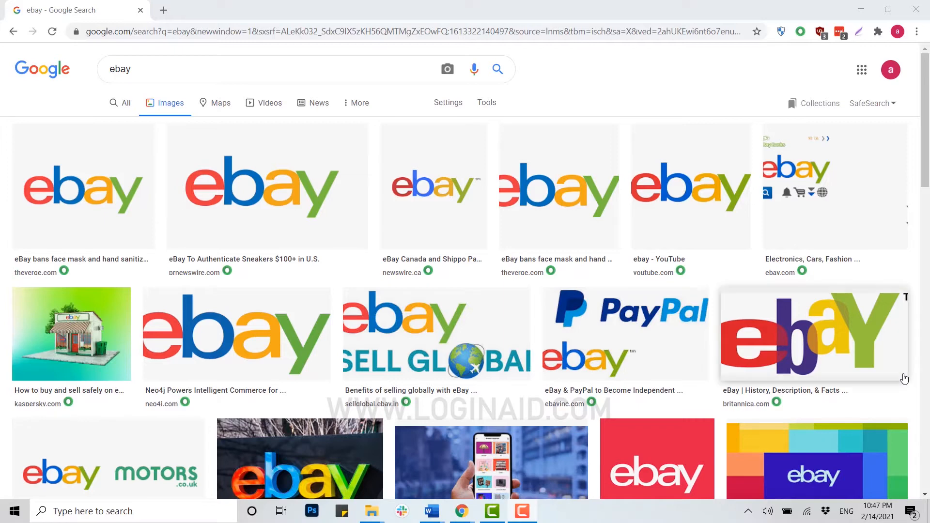
scroll(784, 295, "down", 1)
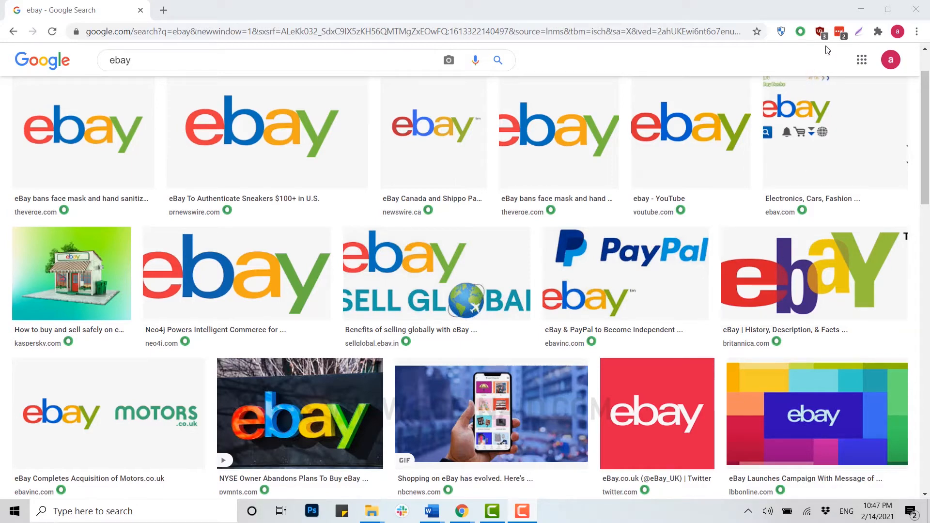
Step: Launch Chrome from the desktop, load ebay.com and go to the Sign in page
left_click(861, 9)
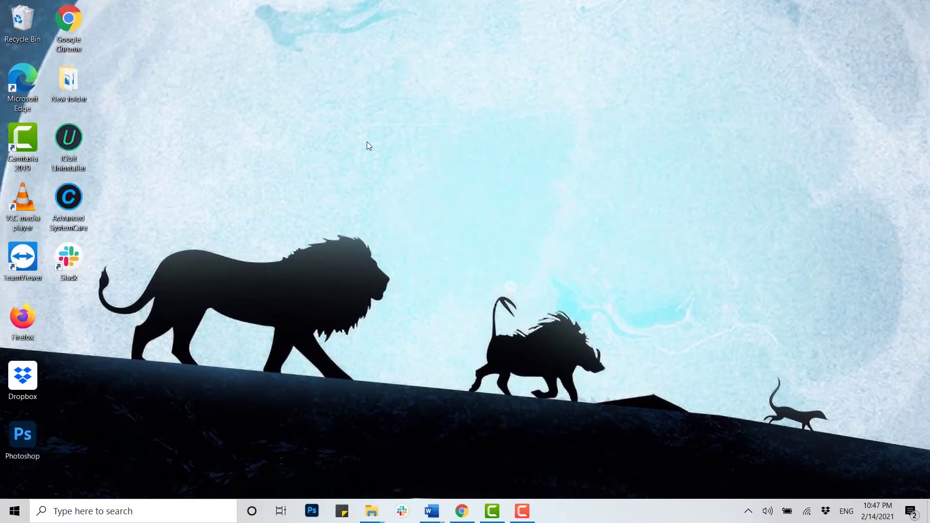
double_click(81, 34)
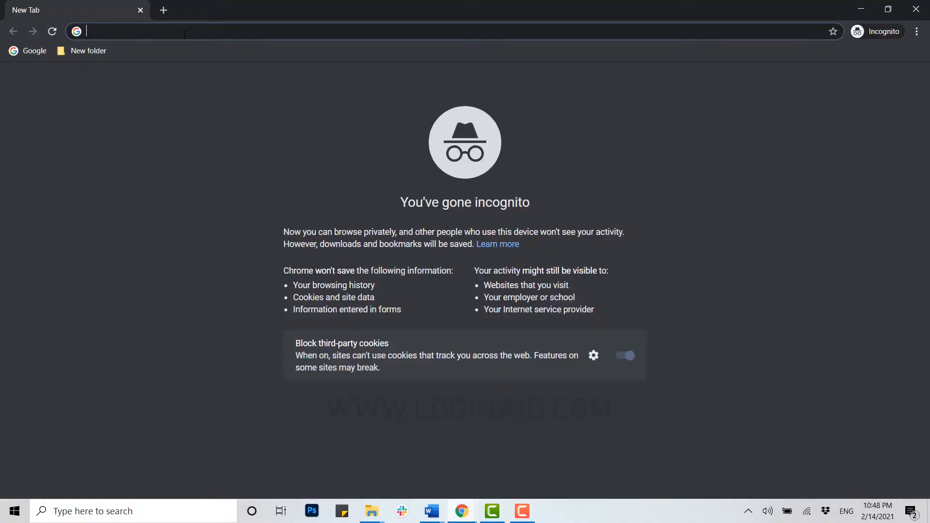
type("e")
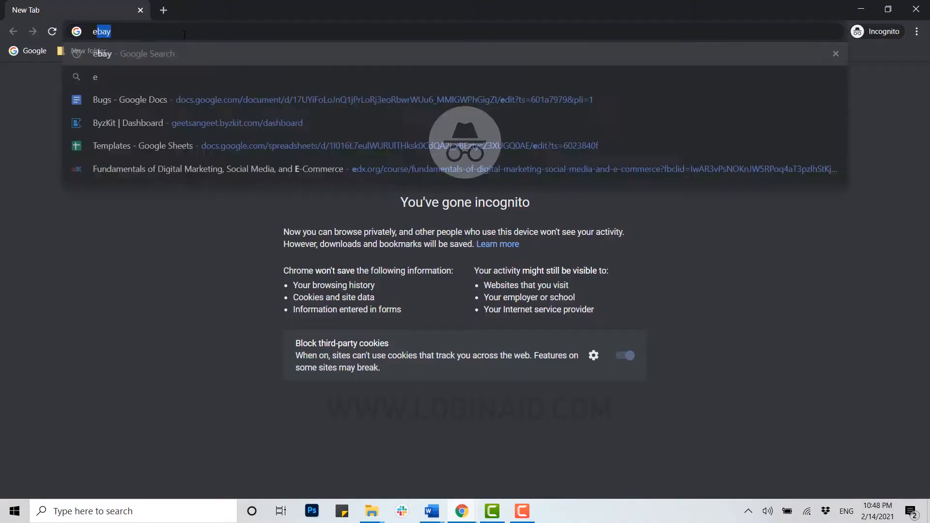
type("bay.com")
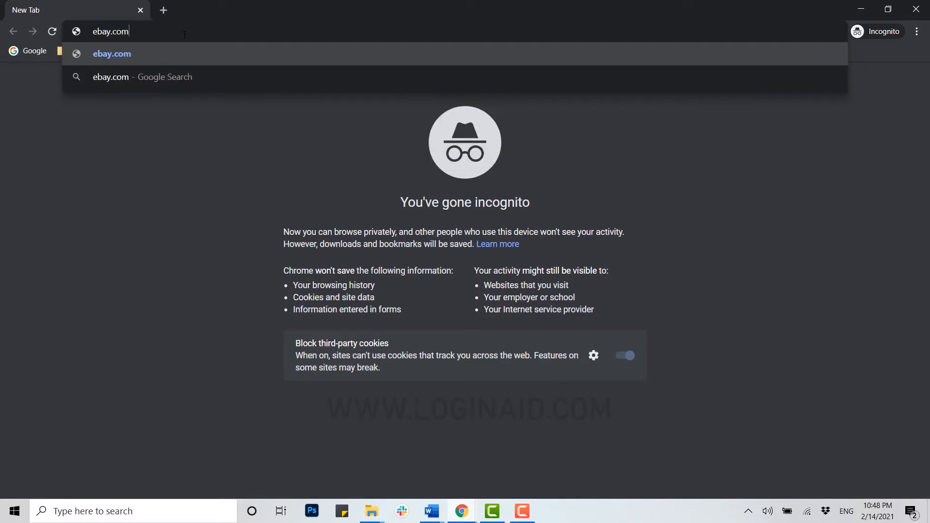
key("Return")
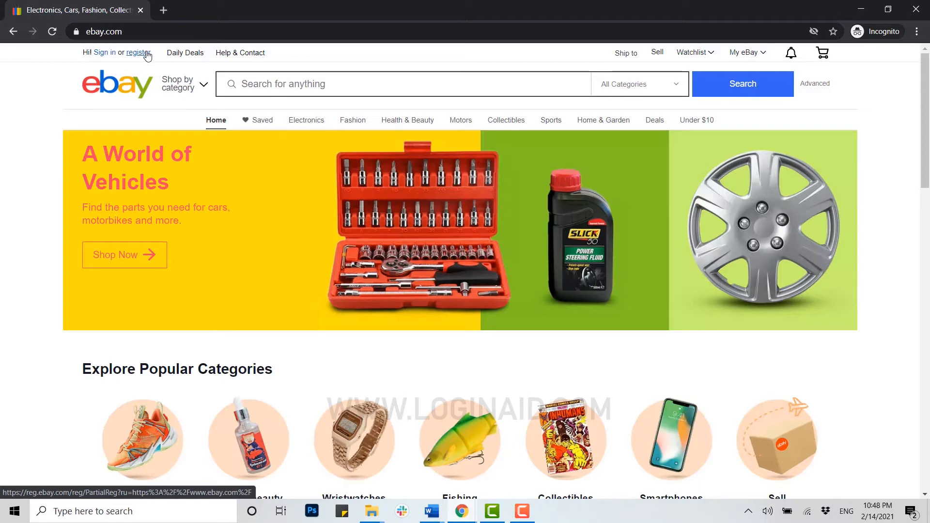
left_click(104, 56)
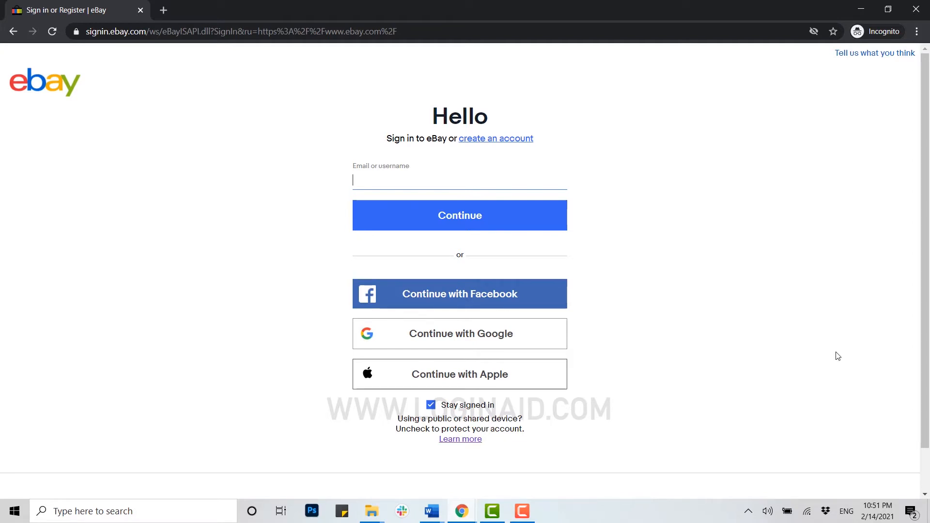
type("l")
Step: Submit the account email address and choose 'Need help signing in?'
key("BackSpace")
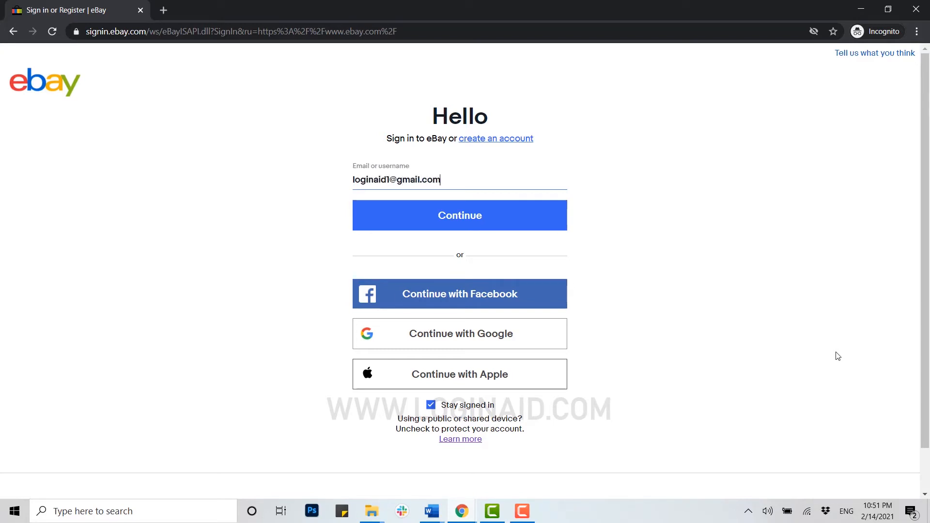
left_click(461, 213)
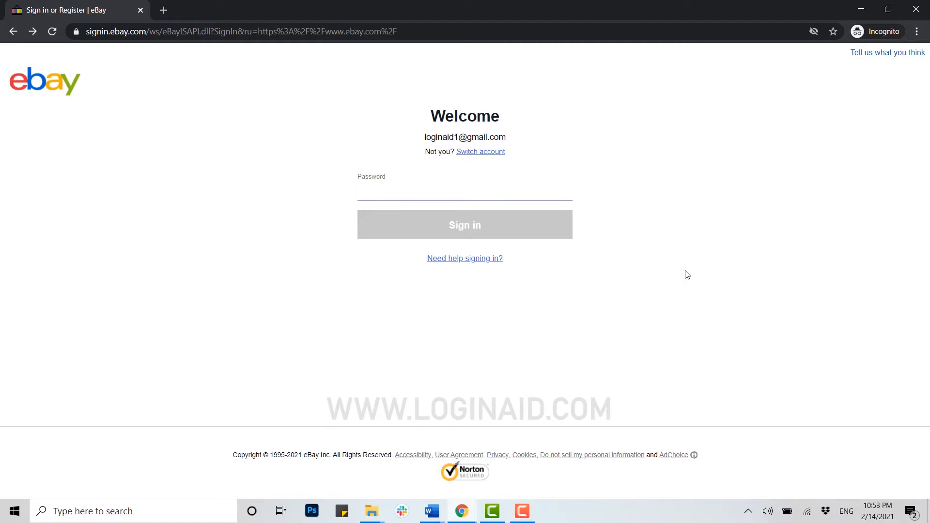
left_click(445, 261)
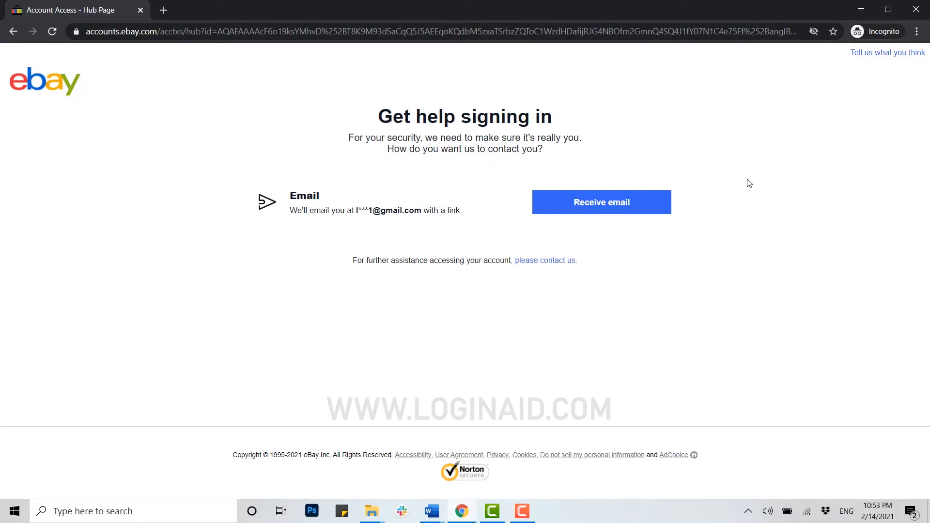
Step: Choose 'Receive email' so eBay sends a sign-in link to the account address
left_click(605, 204)
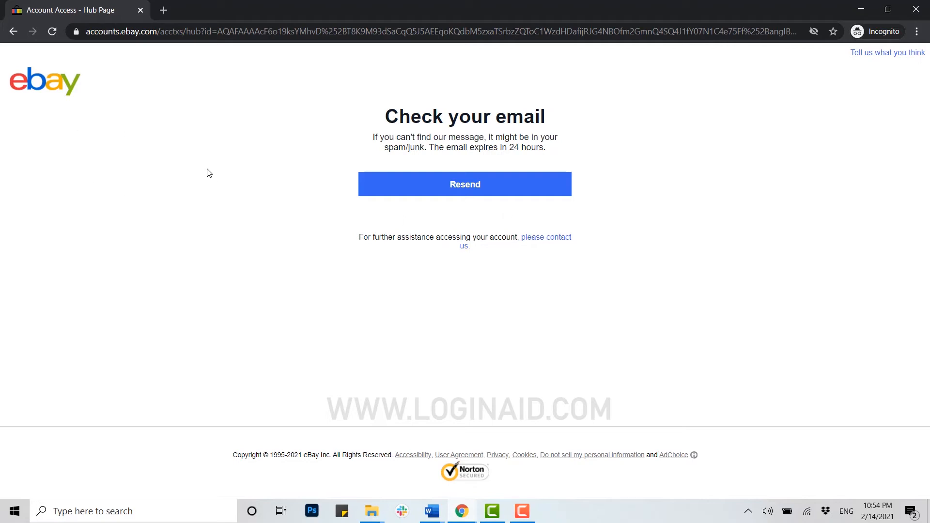
Step: Load Gmail in a new tab and sign in with the email address and password
left_click(163, 9)
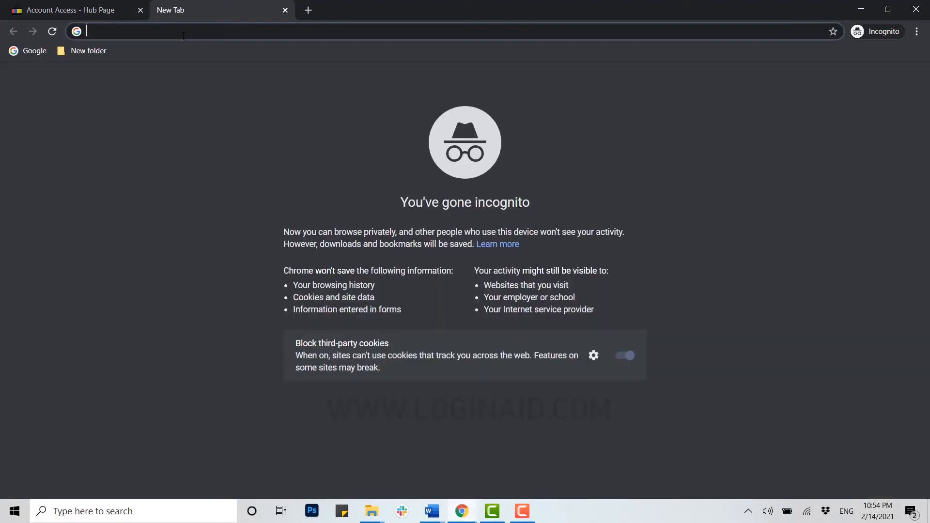
type("mail")
key("Down")
key("Return")
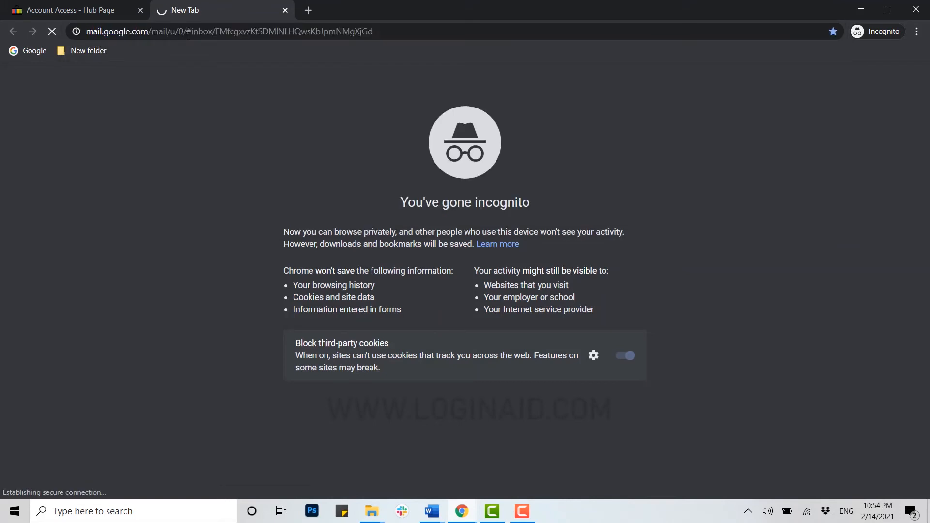
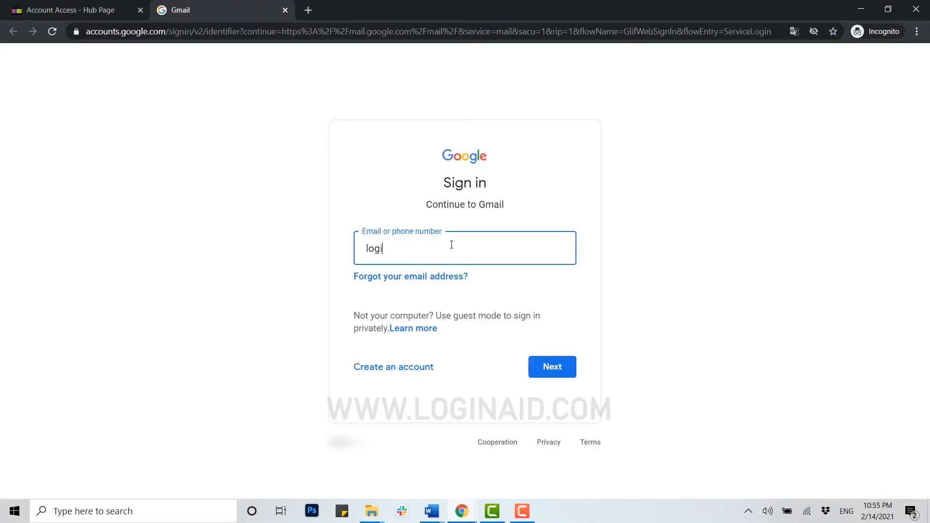
key("Return")
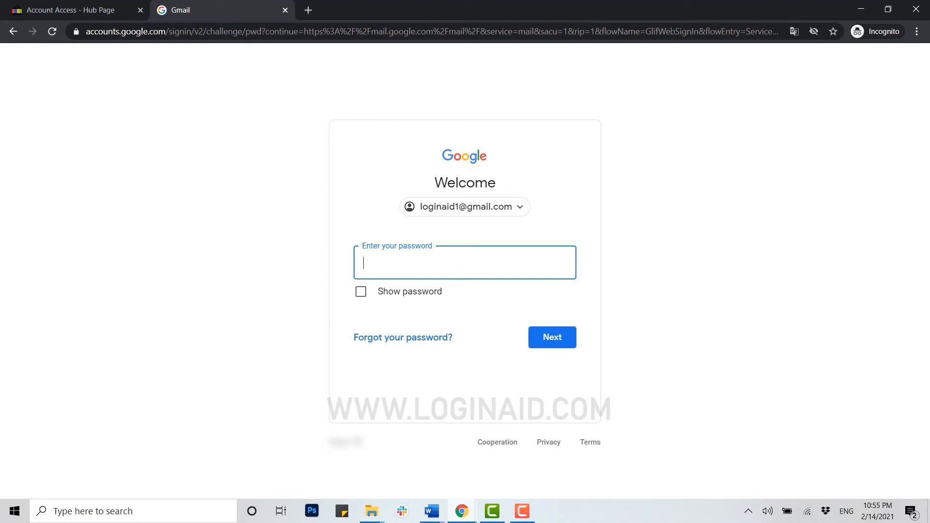
left_click(549, 338)
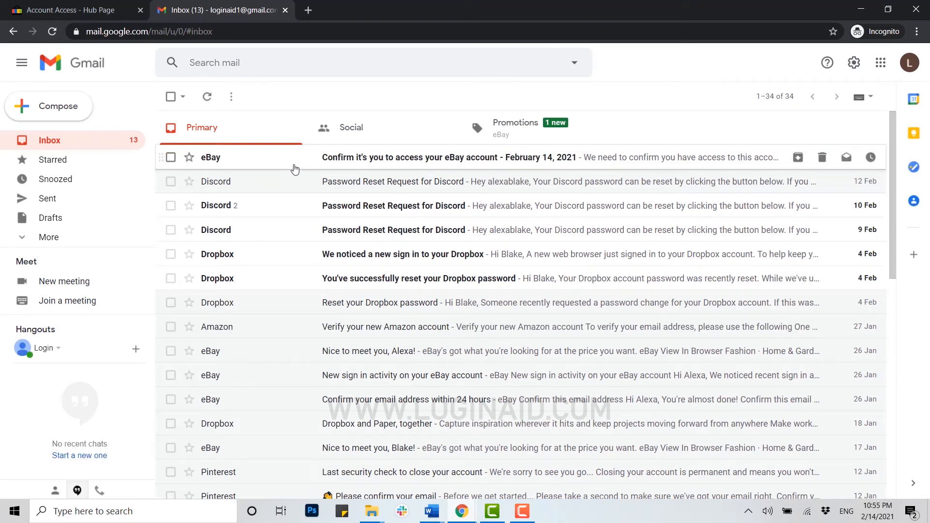
Step: Read eBay's 'Confirm it's you' email and choose Confirm to reach the change-password page
left_click(258, 159)
scroll(465, 290, "down", 3)
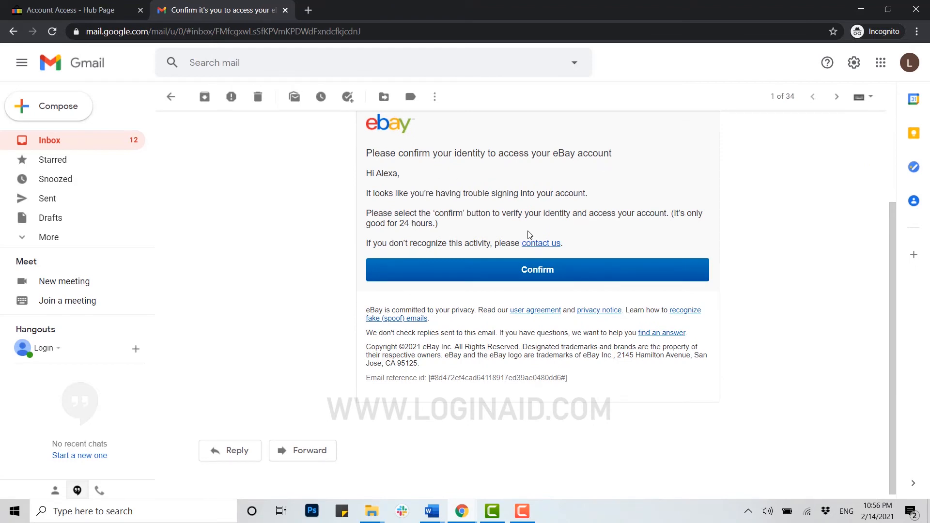
left_click(538, 276)
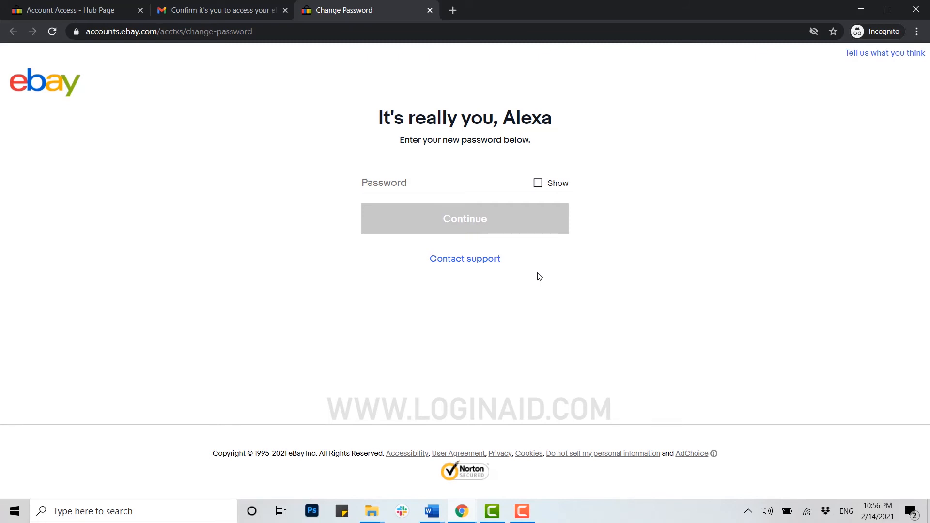
Step: Enter a new password and submit it with Continue
left_click(419, 186)
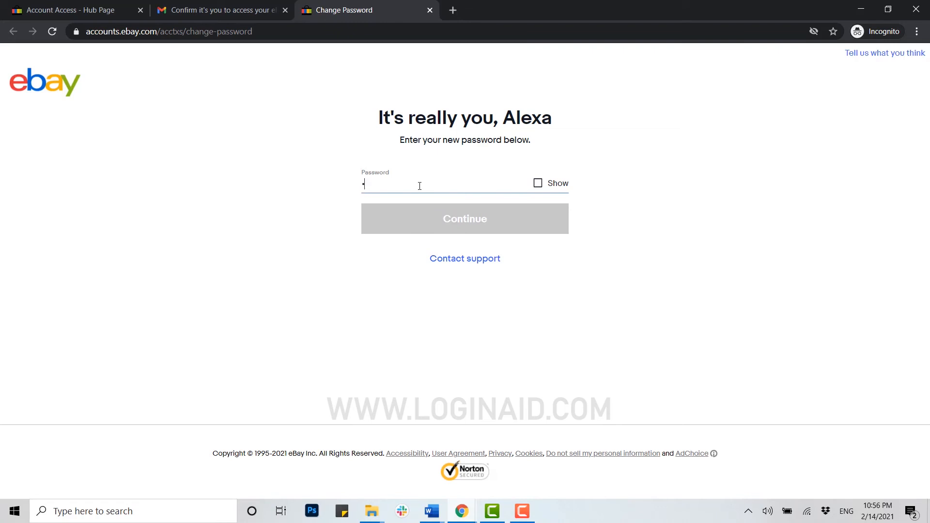
type("********")
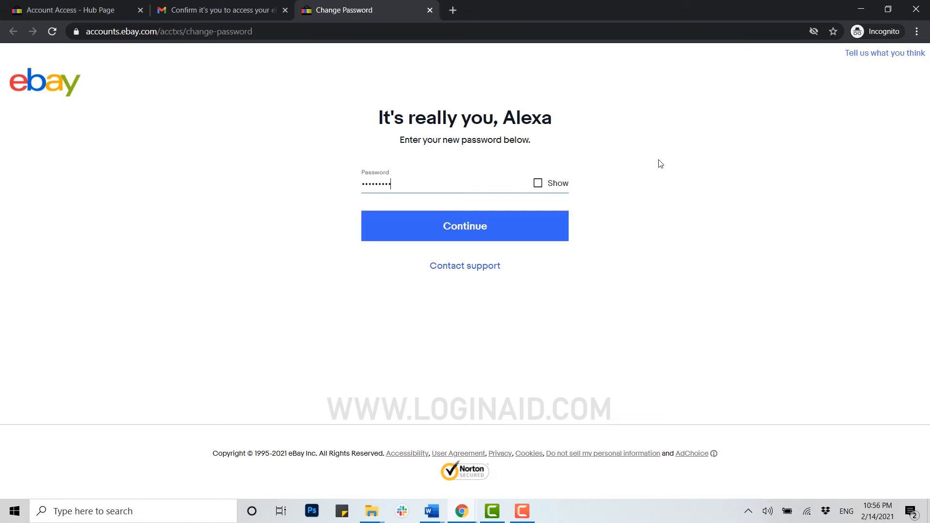
left_click(487, 233)
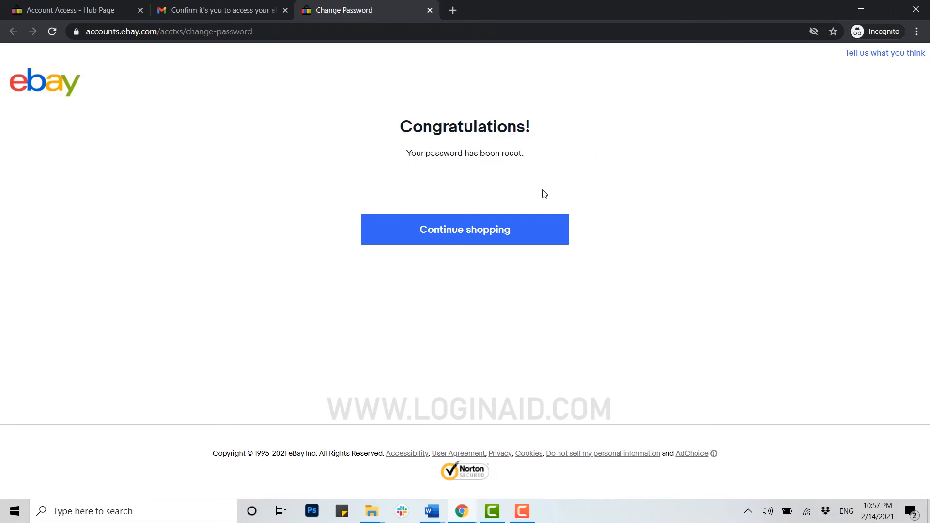
Step: Choose 'Continue shopping' to return to the eBay home page signed in
left_click(475, 231)
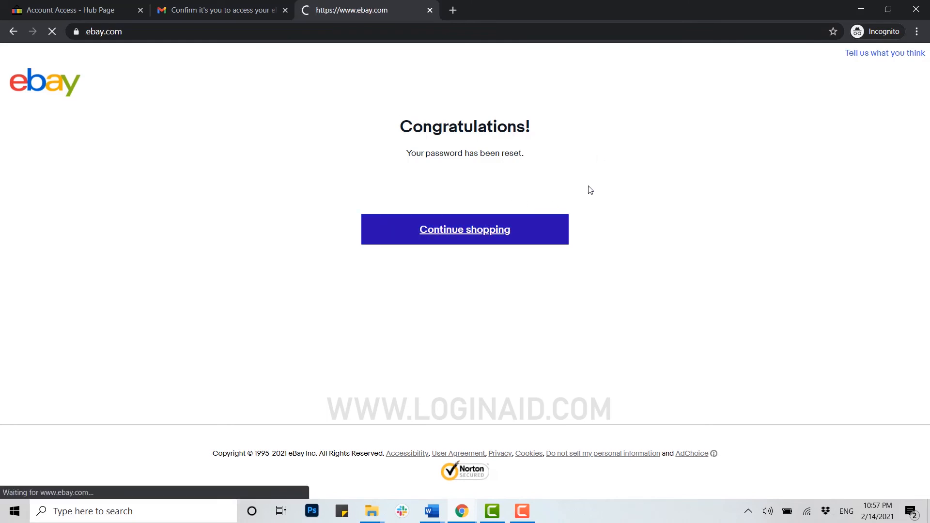